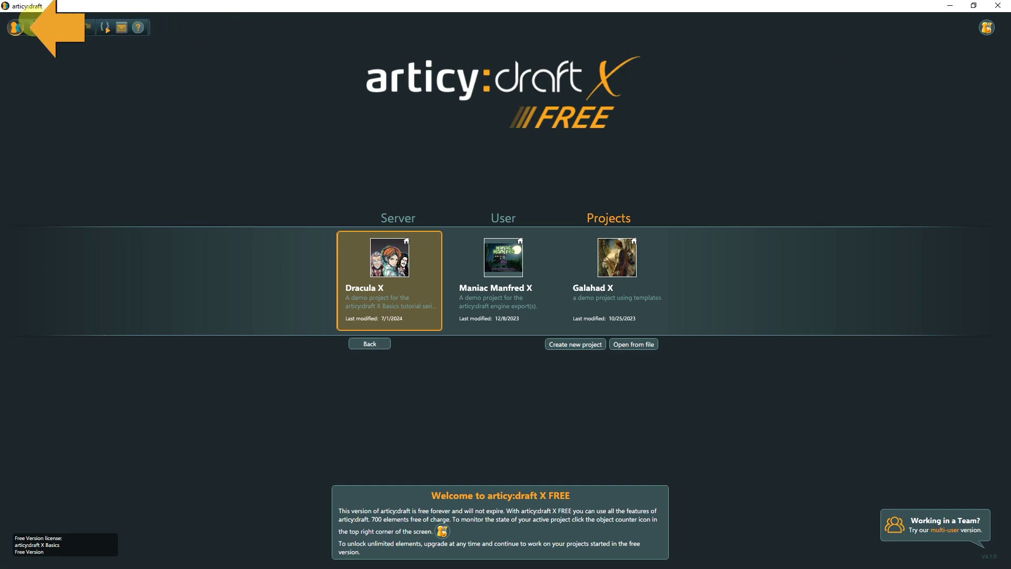
Peek into the application menu on the start screen and dismiss it again.
{"action": "left_click", "coordinate": [18, 28]}
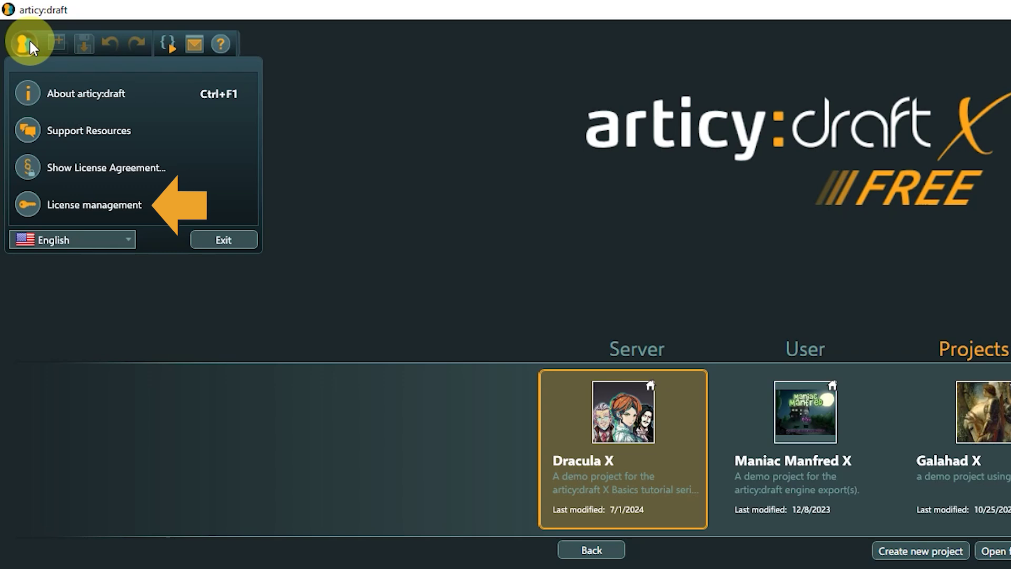
{"action": "left_click", "coordinate": [31, 40]}
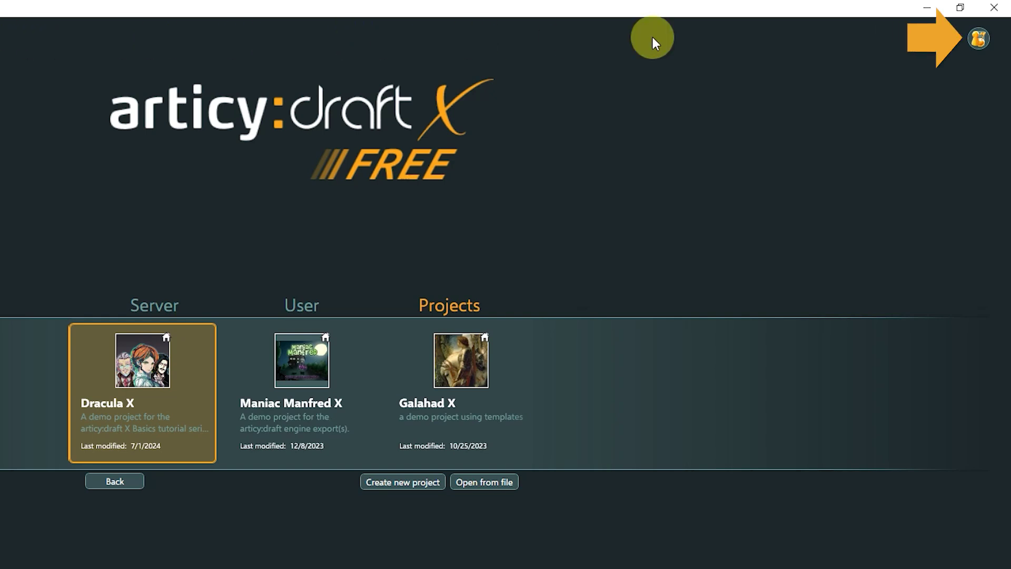
Show the free version's object counters overview and dismiss it with OK.
{"action": "left_click", "coordinate": [977, 37]}
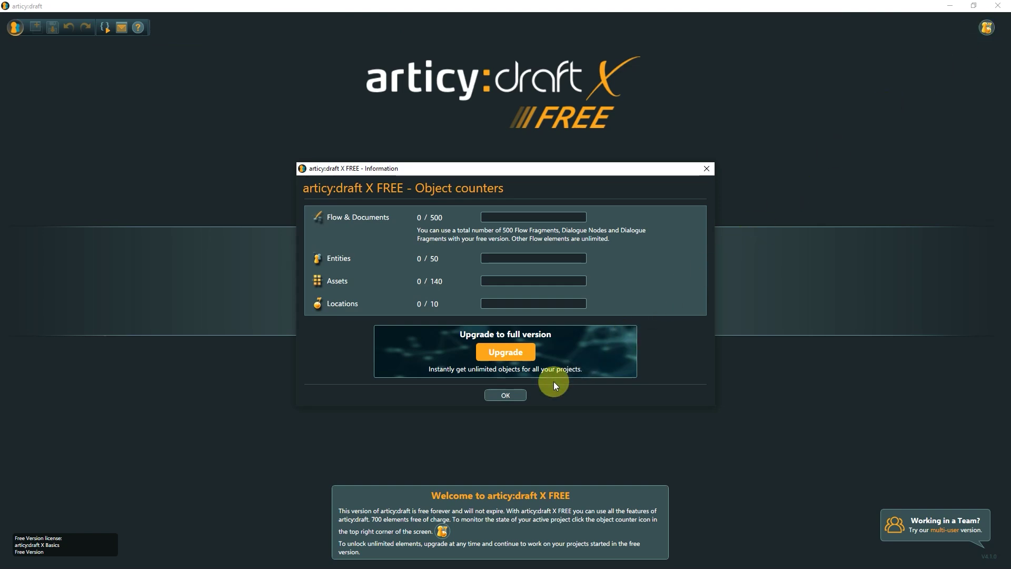
{"action": "left_click", "coordinate": [511, 398]}
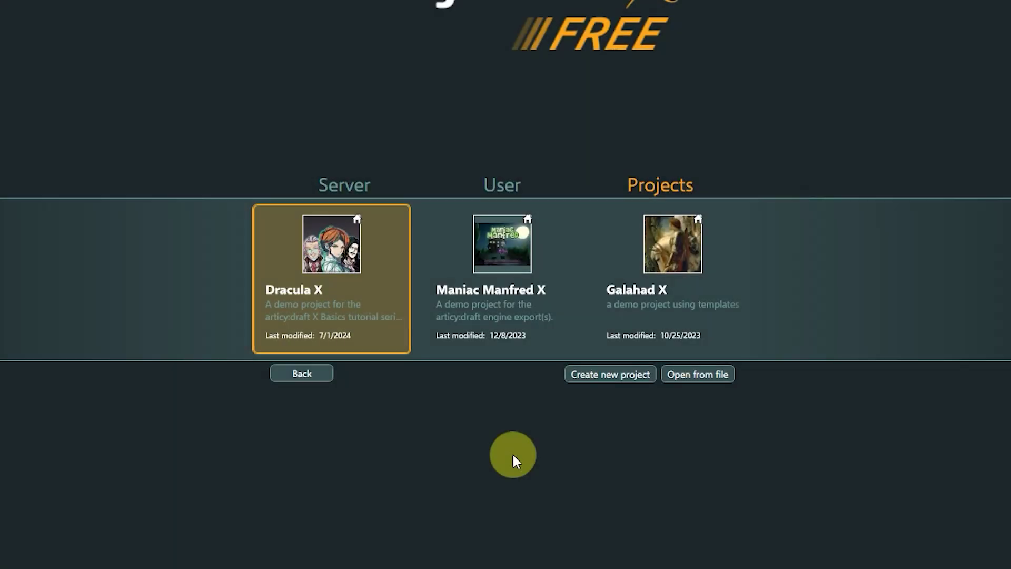
Remove Galahad X from the project list, then show Maniac Manfred X's containing folder on disk.
{"action": "right_click", "coordinate": [663, 231]}
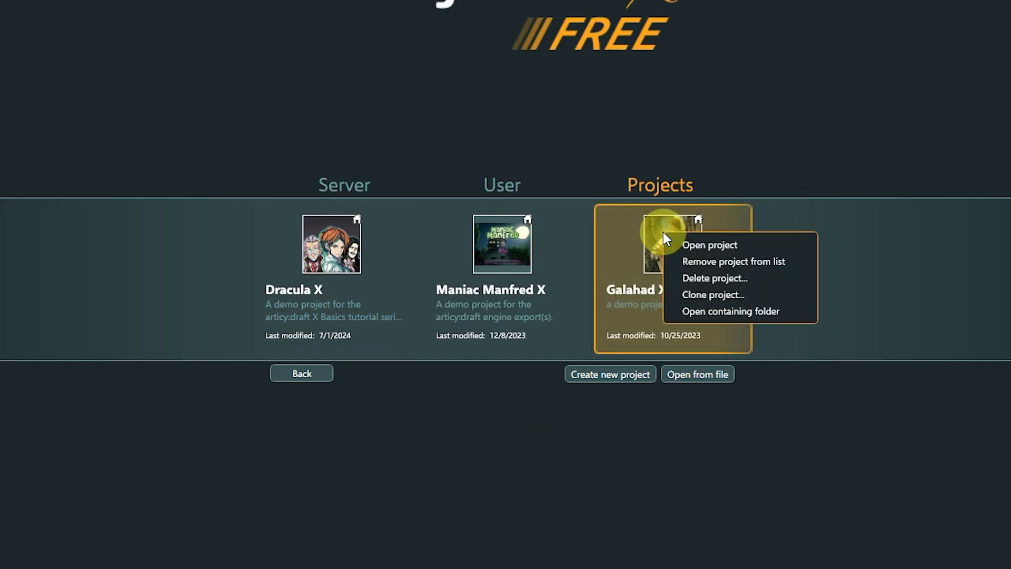
{"action": "left_click", "coordinate": [671, 261]}
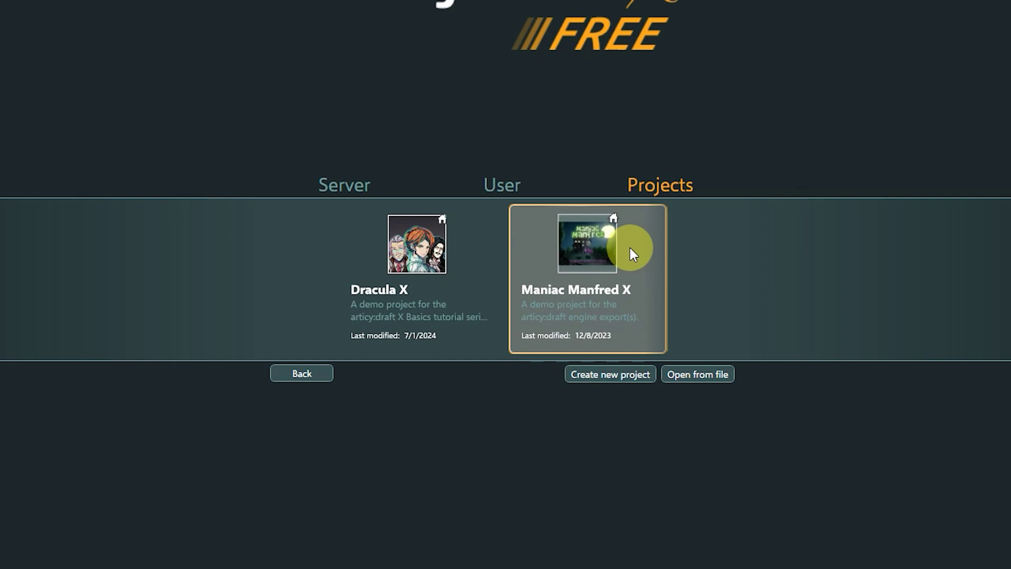
{"action": "right_click", "coordinate": [563, 226]}
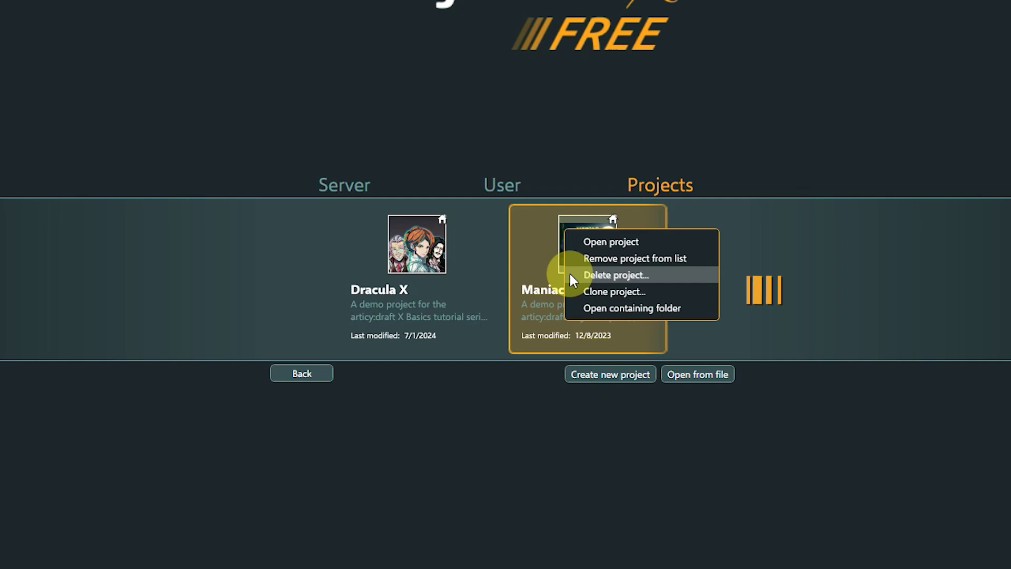
{"action": "left_click", "coordinate": [577, 307]}
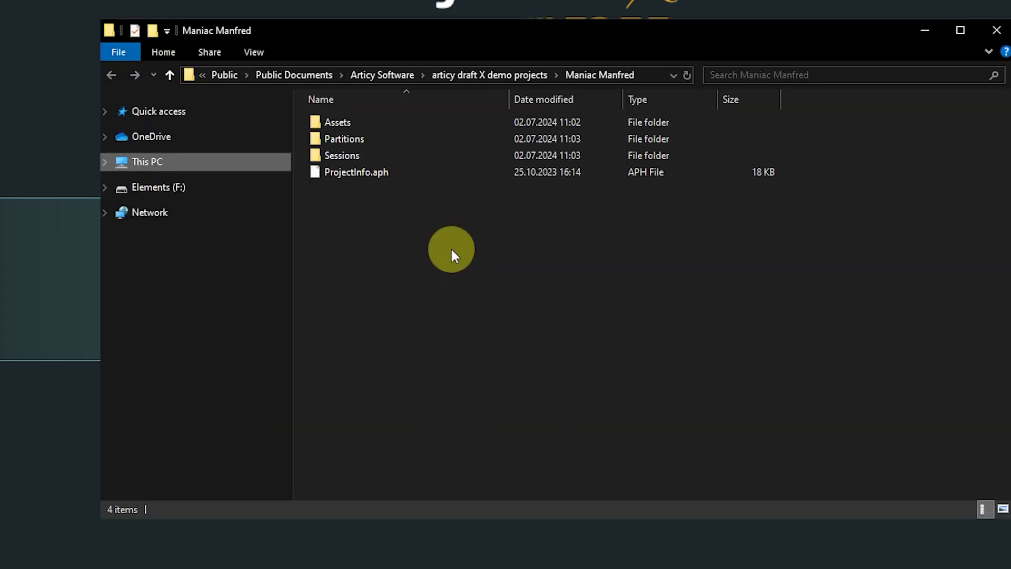
Close the File Explorer window showing the Maniac Manfred folder.
{"action": "left_click", "coordinate": [997, 30]}
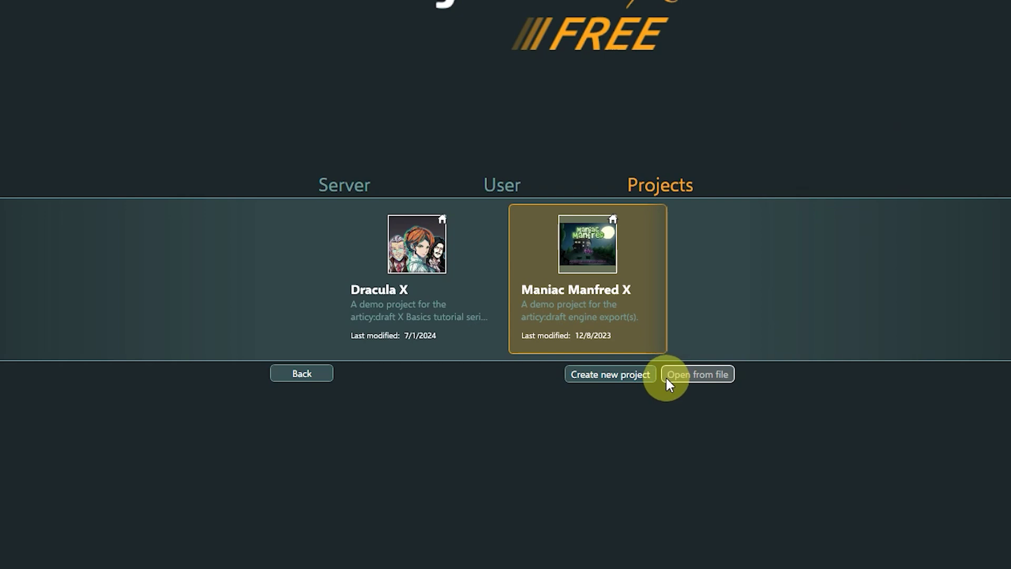
Start a new project named 'My new project' with Hamster.png as its cover image.
{"action": "left_click", "coordinate": [569, 379]}
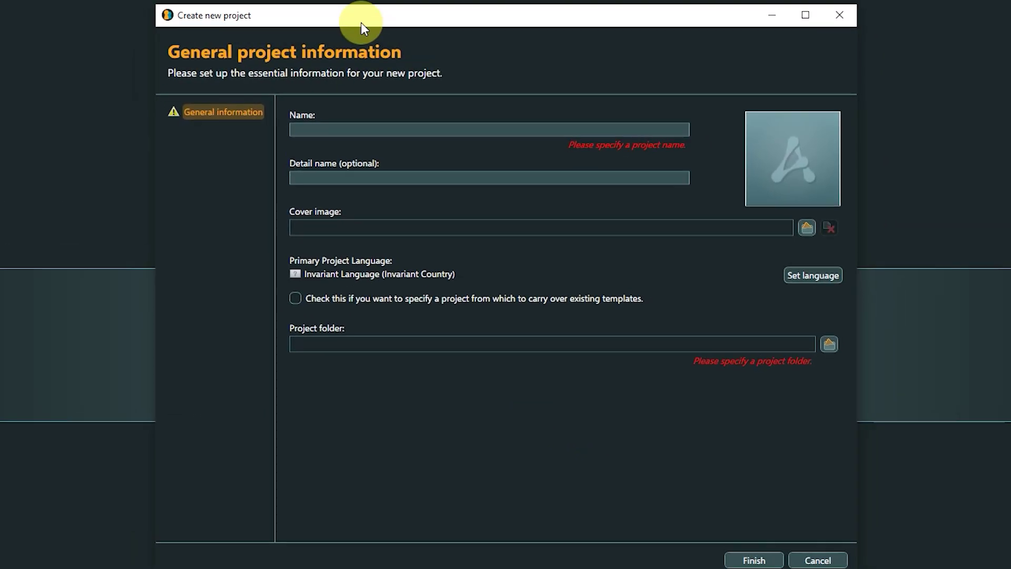
{"action": "left_click", "coordinate": [303, 129]}
{"action": "type", "text": "My"}
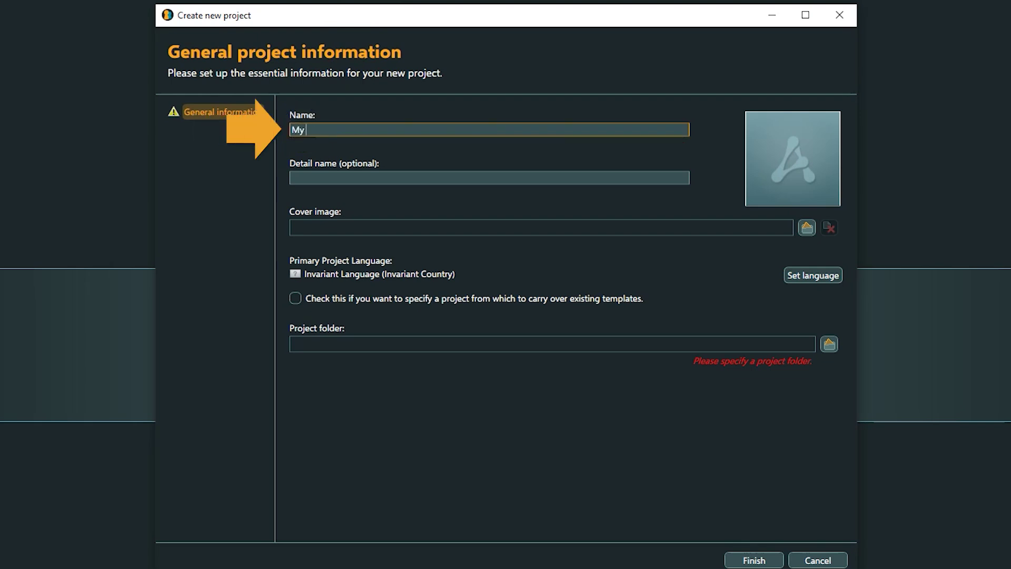
{"action": "type", "text": " new project"}
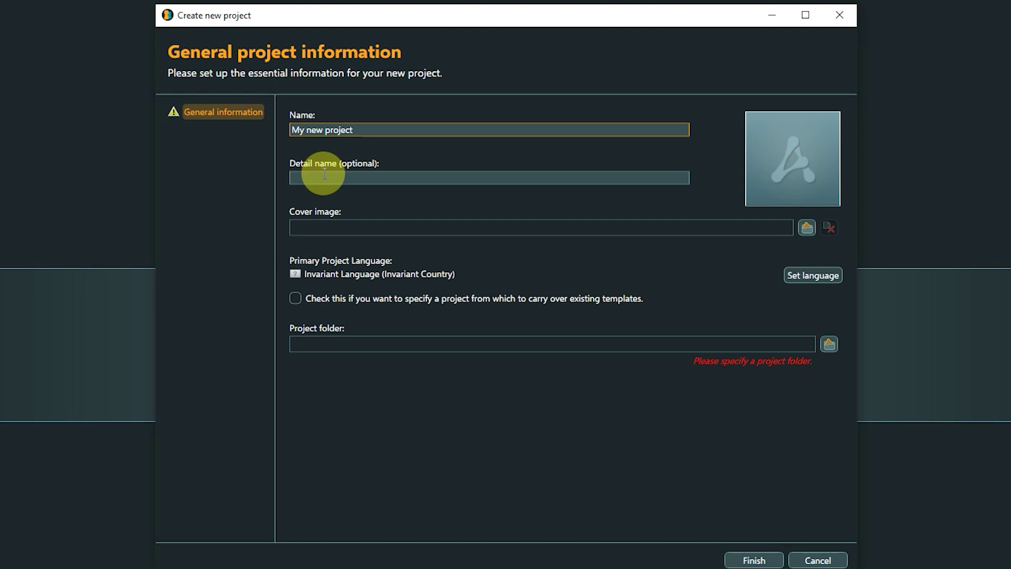
{"action": "left_click", "coordinate": [807, 228]}
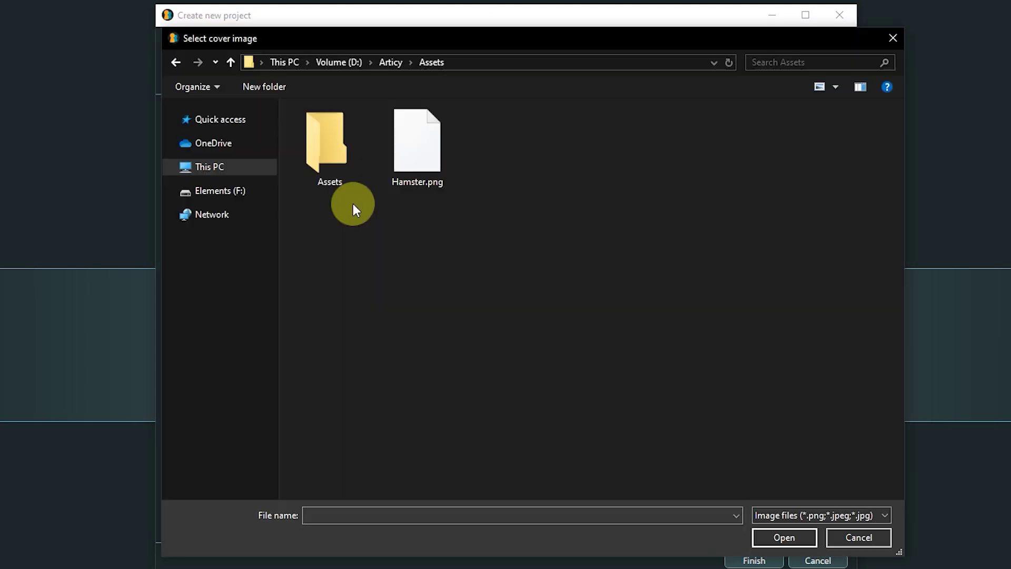
{"action": "left_click", "coordinate": [413, 162]}
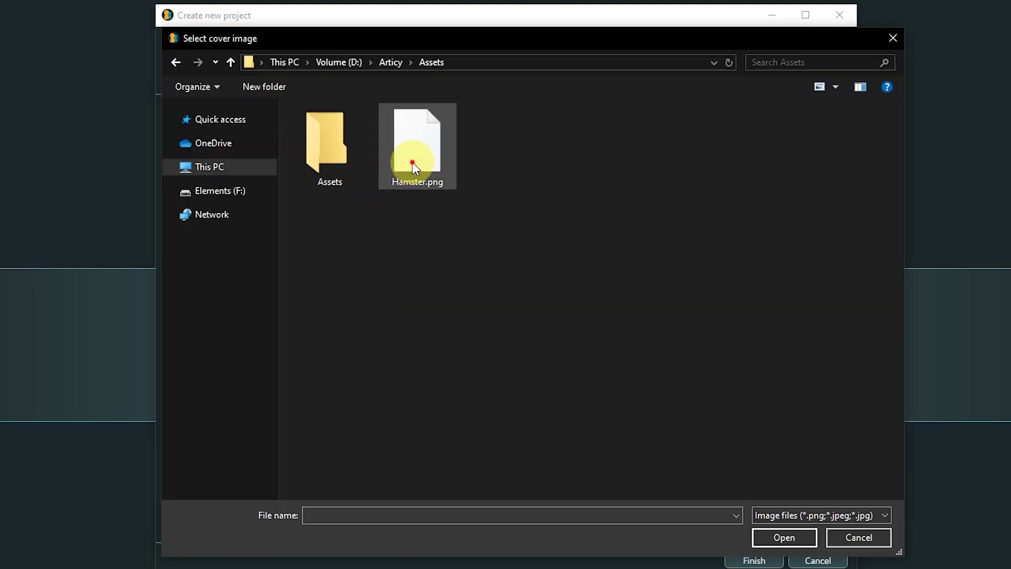
{"action": "left_click", "coordinate": [782, 540]}
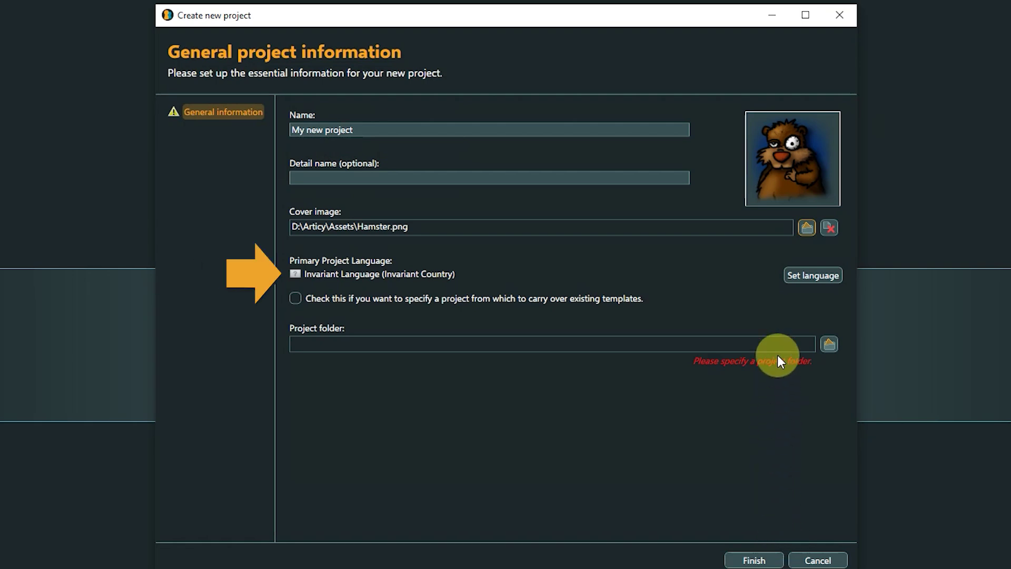
Set the project language to predefined English and choose its project folder.
{"action": "left_click", "coordinate": [788, 277]}
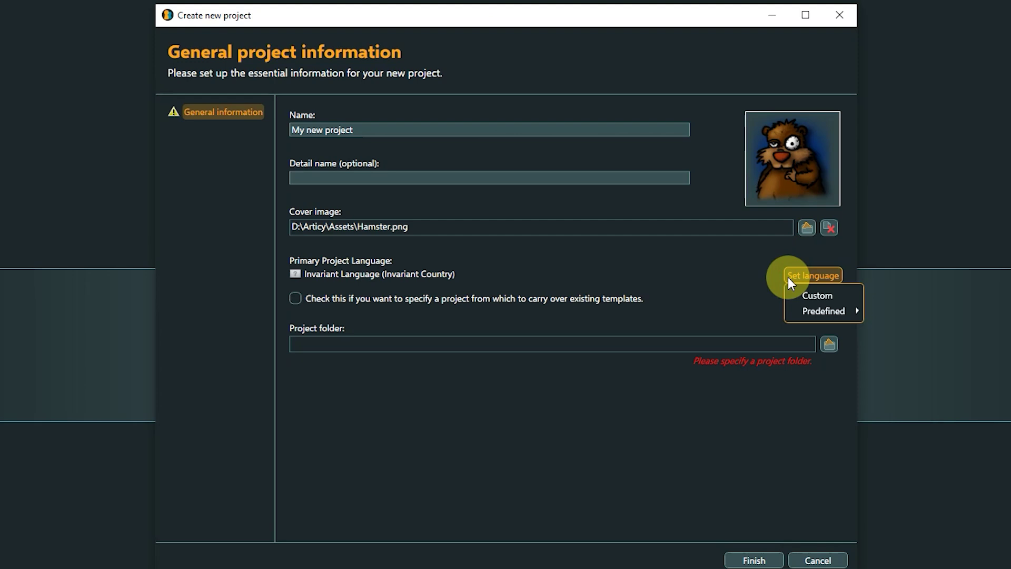
{"action": "mouse_move", "coordinate": [823, 310]}
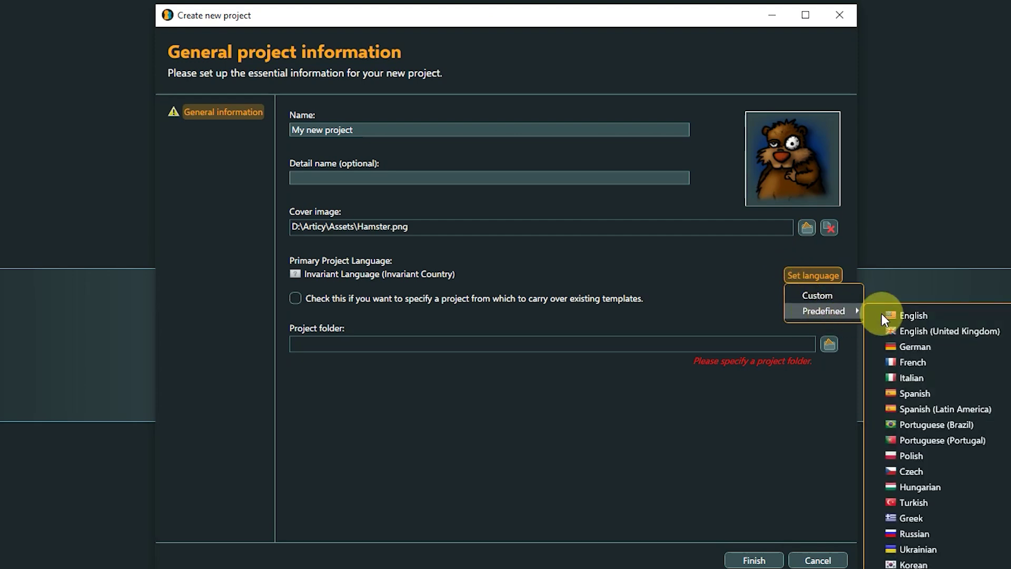
{"action": "left_click", "coordinate": [910, 314]}
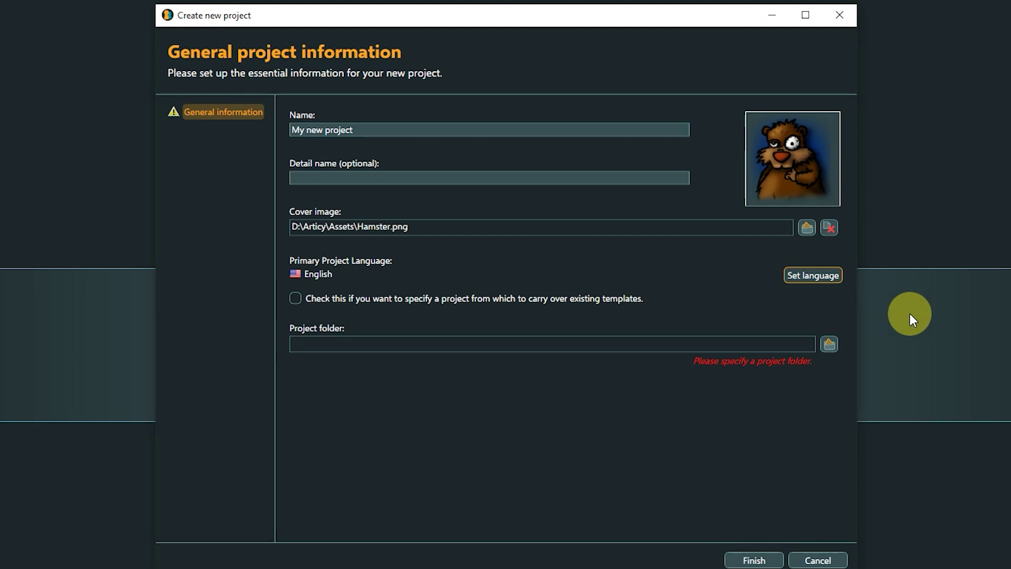
{"action": "left_click", "coordinate": [833, 340]}
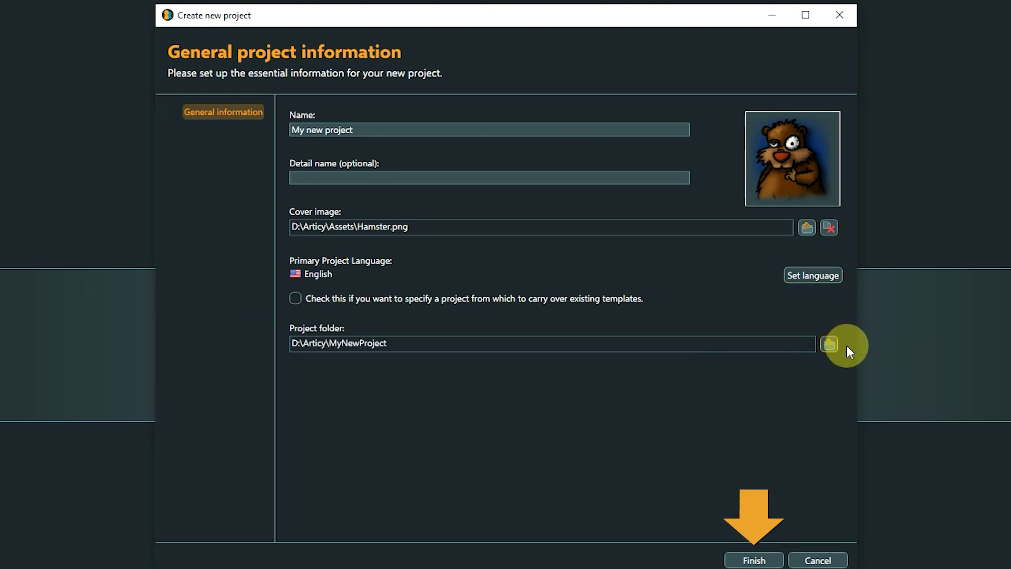
Finish creating My new project and go back to the project list start page.
{"action": "left_click", "coordinate": [751, 559]}
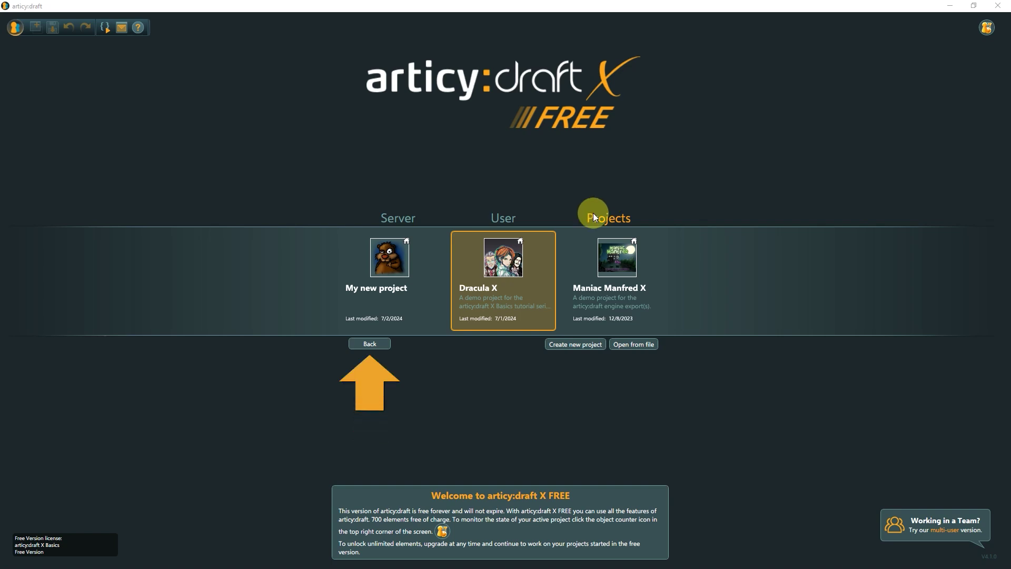
{"action": "left_click", "coordinate": [386, 343]}
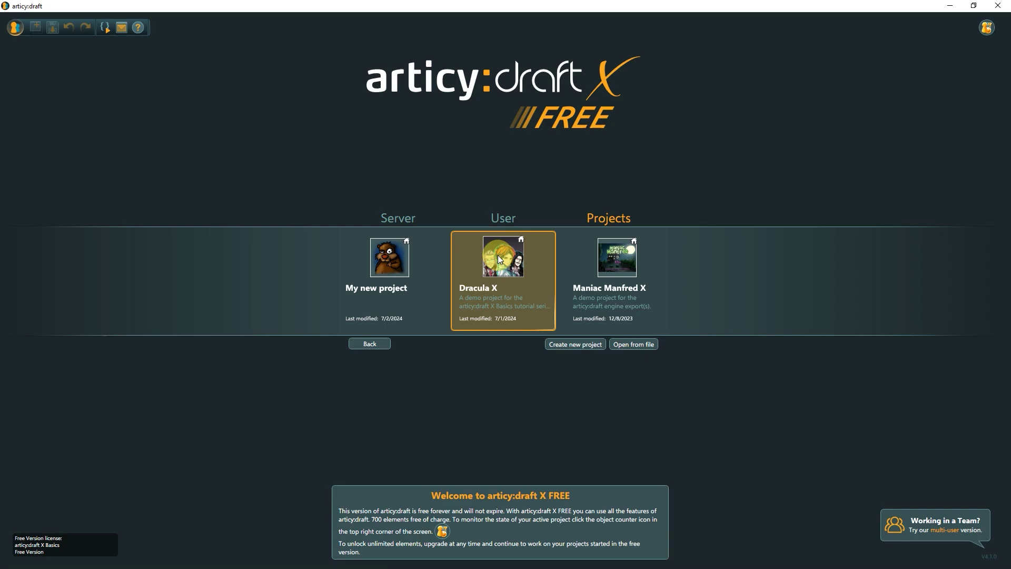
Open the Dracula X demo project from the project list.
{"action": "left_click", "coordinate": [498, 255]}
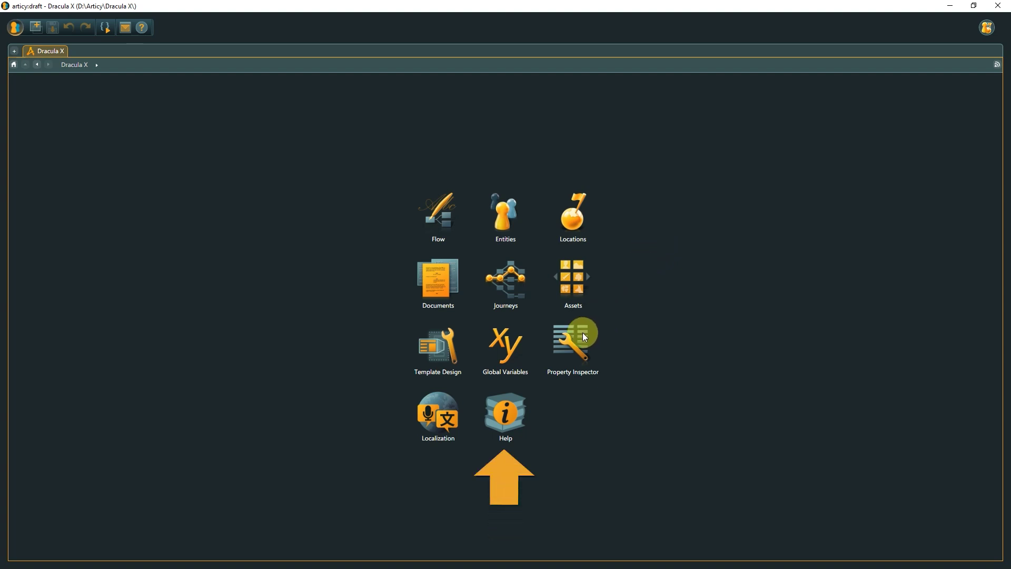
Browse the online help to the Localization View topic.
{"action": "left_click", "coordinate": [507, 403]}
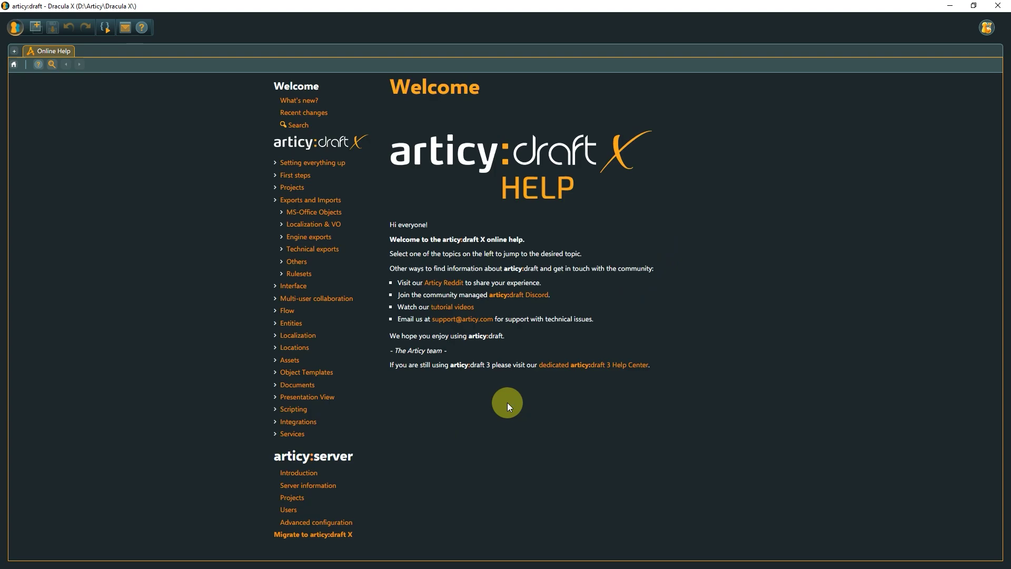
{"action": "left_click", "coordinate": [297, 336]}
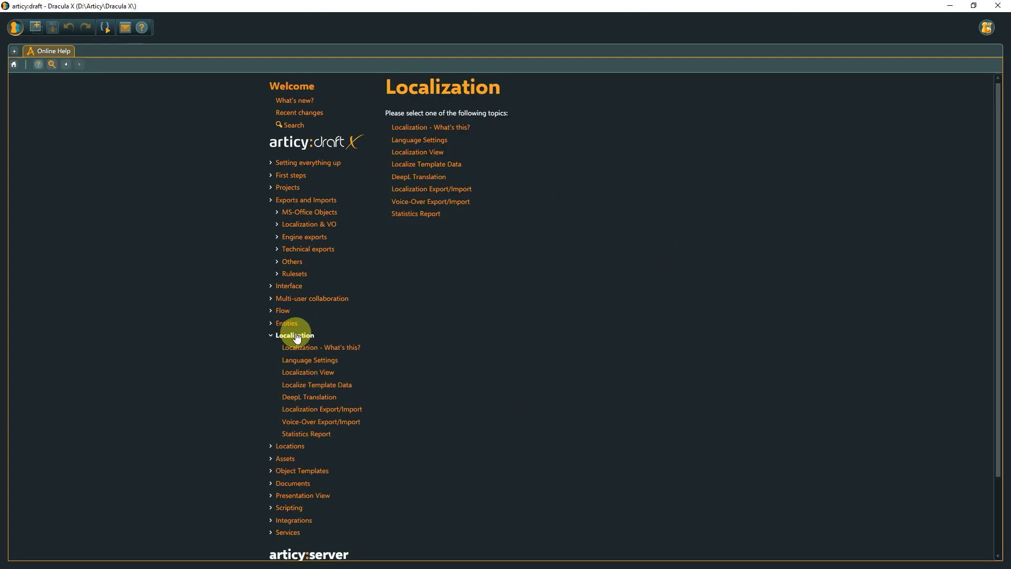
{"action": "left_click", "coordinate": [417, 152]}
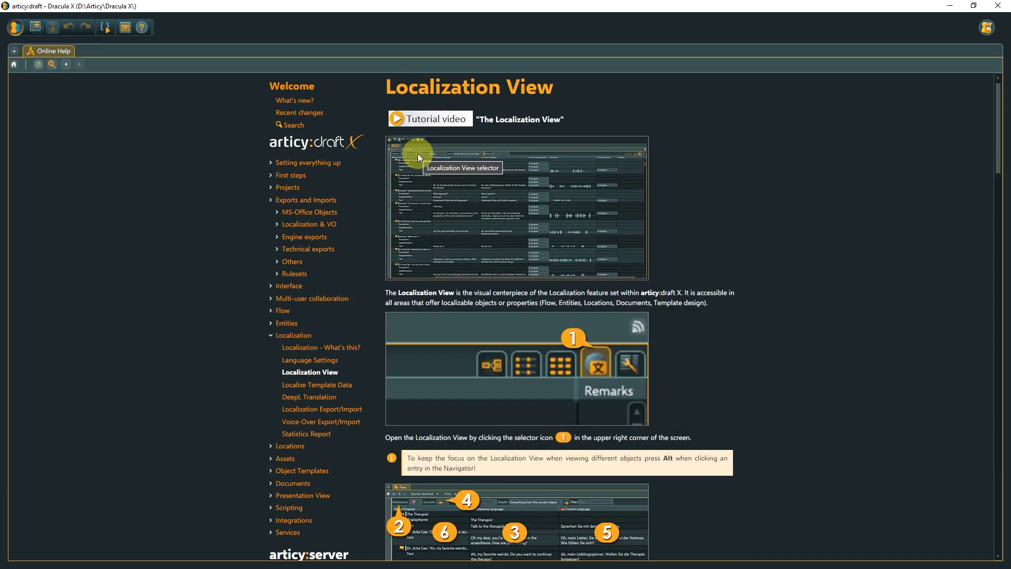
Return to the Dracula X module start page and widen its pane.
{"action": "left_click", "coordinate": [9, 258]}
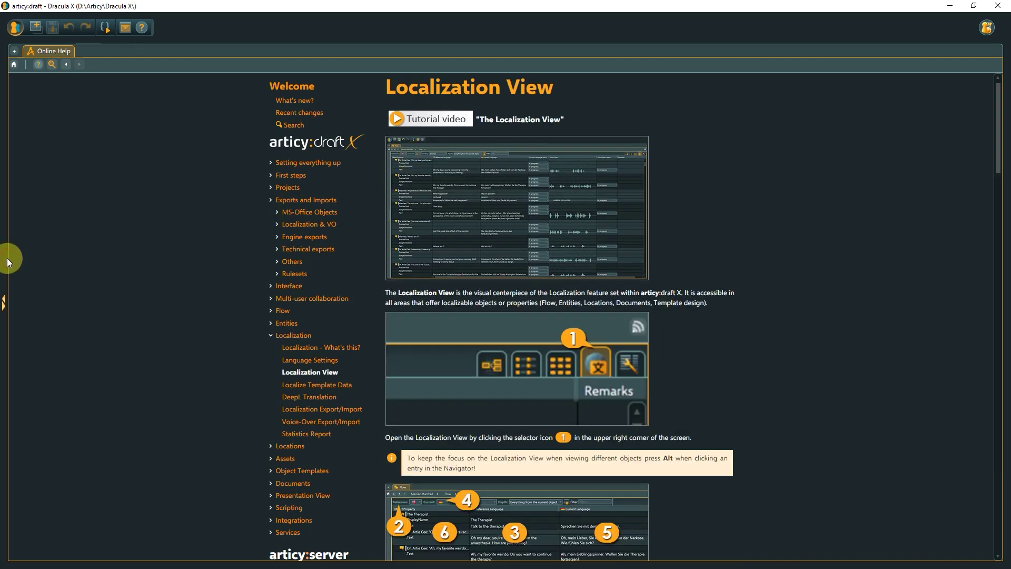
{"action": "left_click_drag", "start_coordinate": [343, 279], "coordinate": [458, 280]}
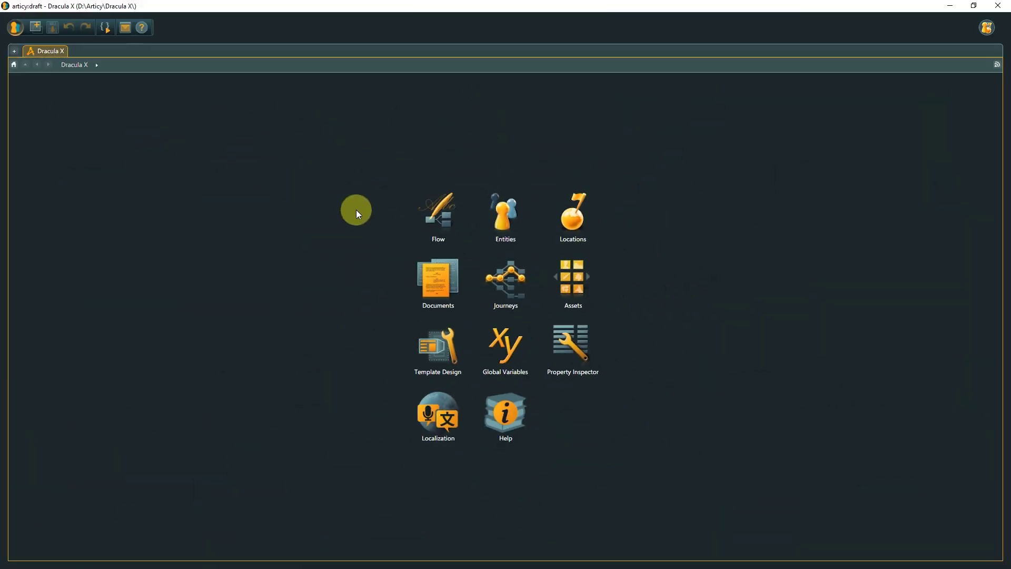
Open the Flow module with the Dracula and Mina story fragments.
{"action": "left_click", "coordinate": [428, 216]}
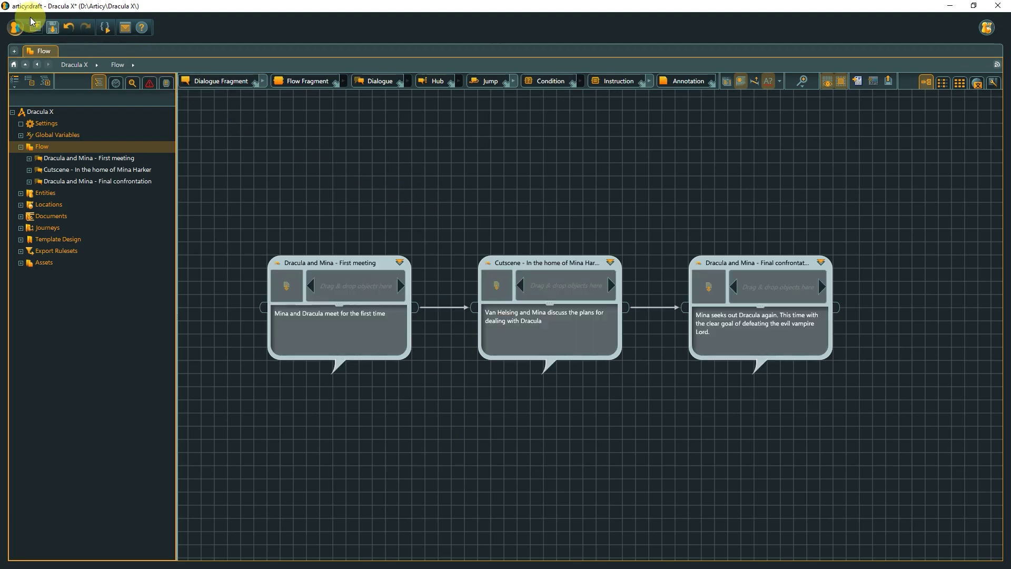
{"action": "left_click", "coordinate": [14, 27]}
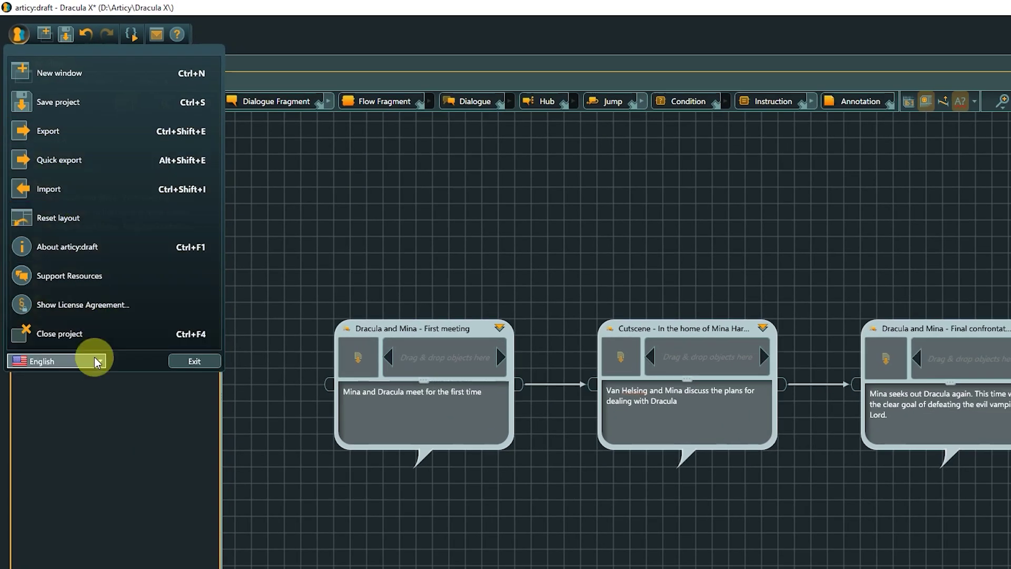
{"action": "left_click", "coordinate": [103, 359]}
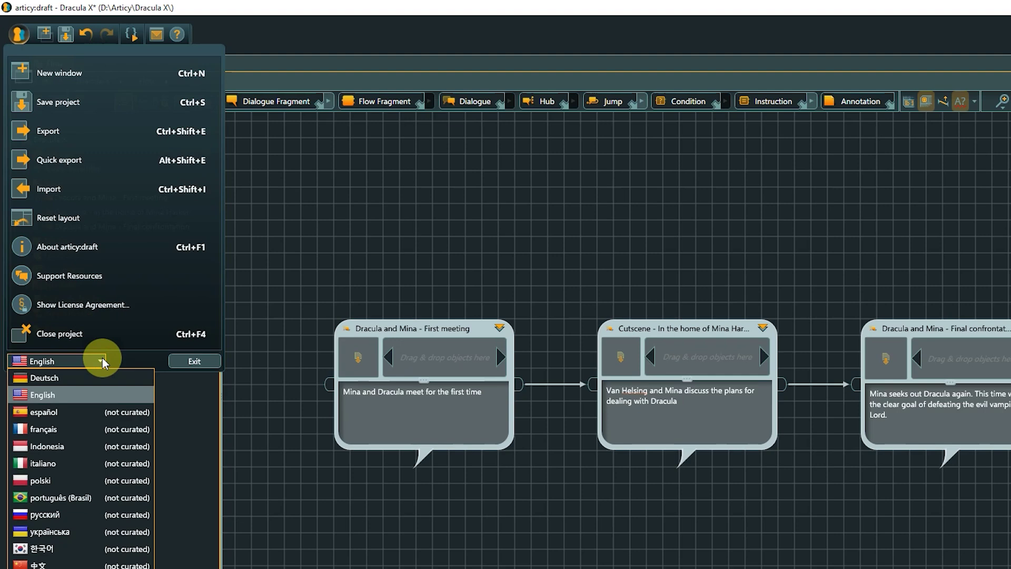
{"action": "left_click", "coordinate": [74, 375]}
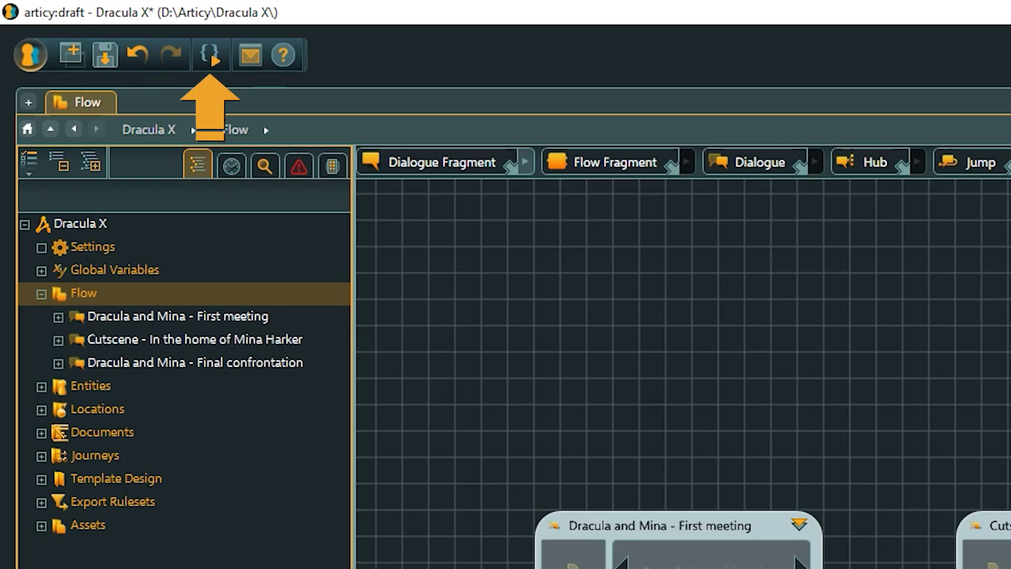
{"action": "left_click", "coordinate": [214, 62]}
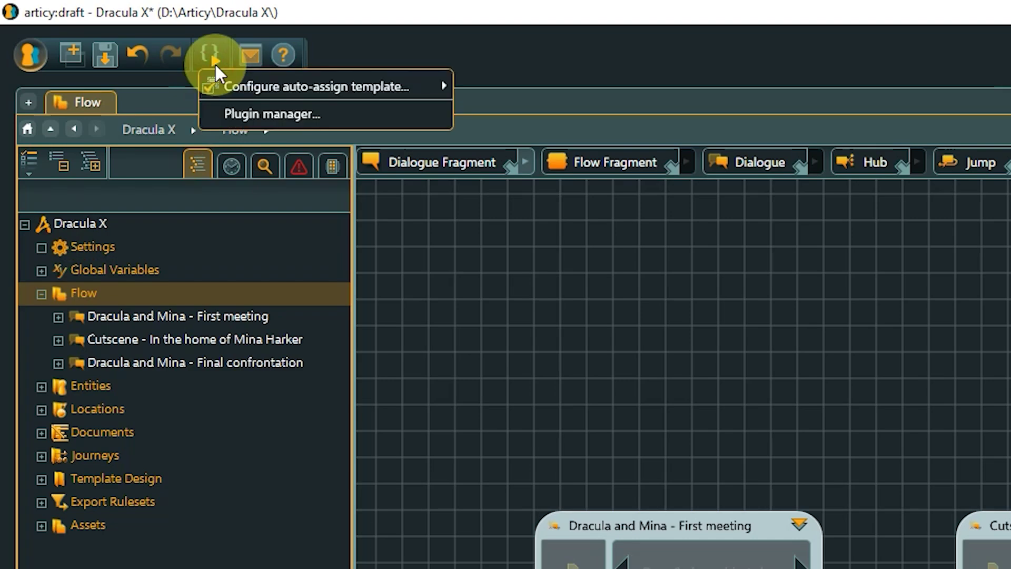
{"action": "left_click", "coordinate": [225, 112]}
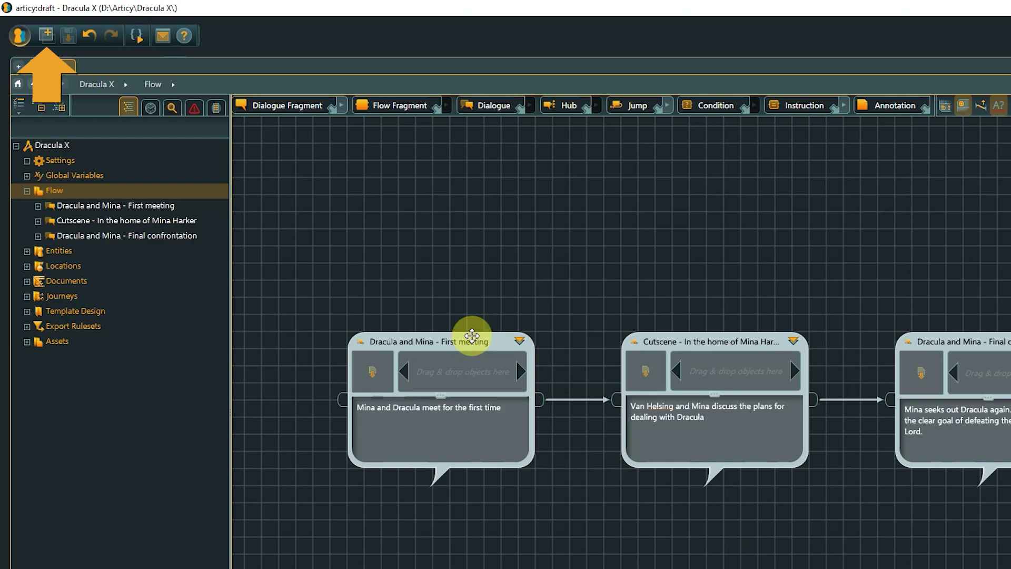
{"action": "left_click", "coordinate": [43, 37]}
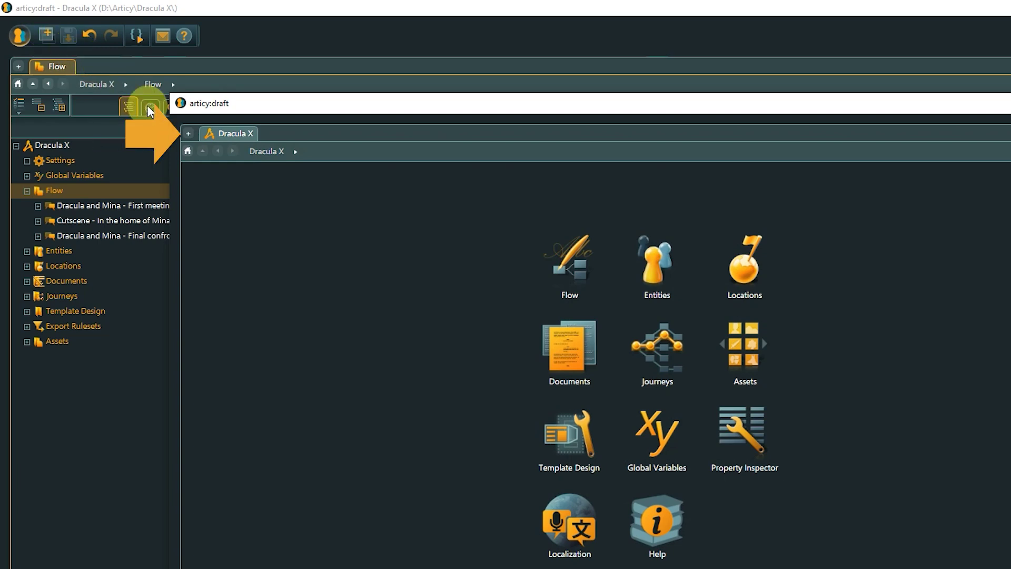
{"action": "left_click", "coordinate": [187, 133]}
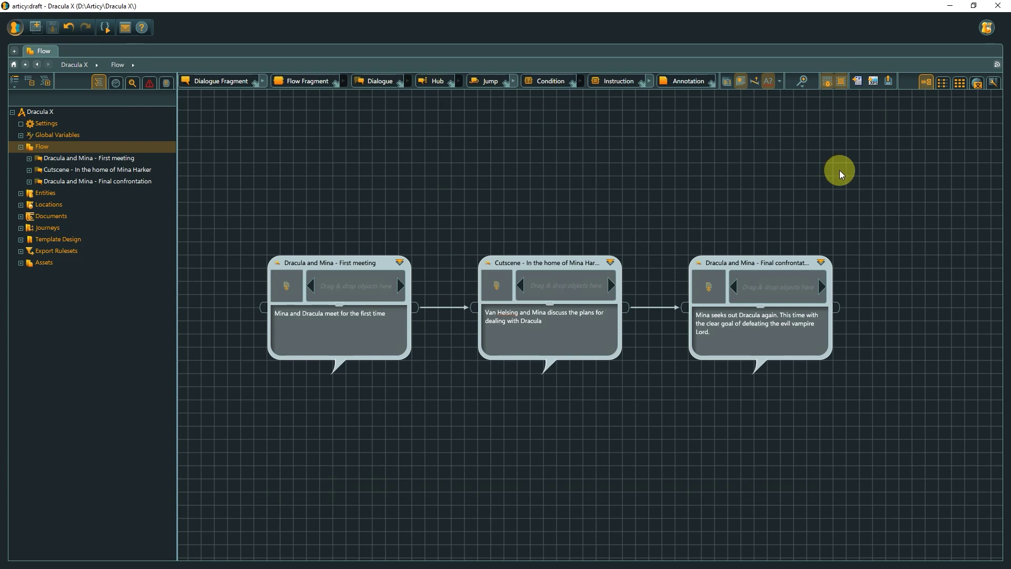
{"action": "mouse_move", "coordinate": [1006, 307]}
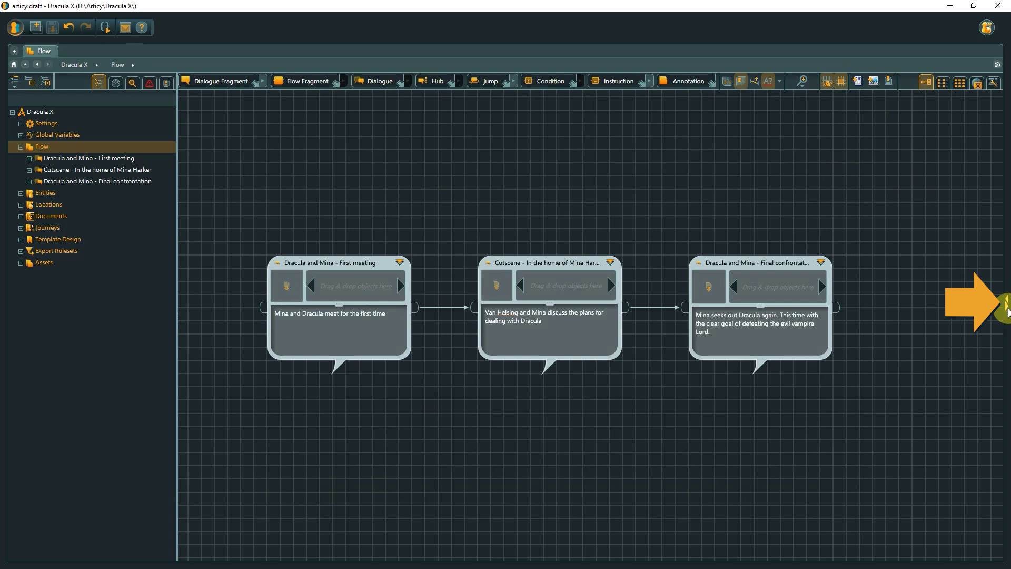
{"action": "left_click", "coordinate": [1008, 308]}
{"action": "left_click_drag", "start_coordinate": [891, 316], "coordinate": [556, 314]}
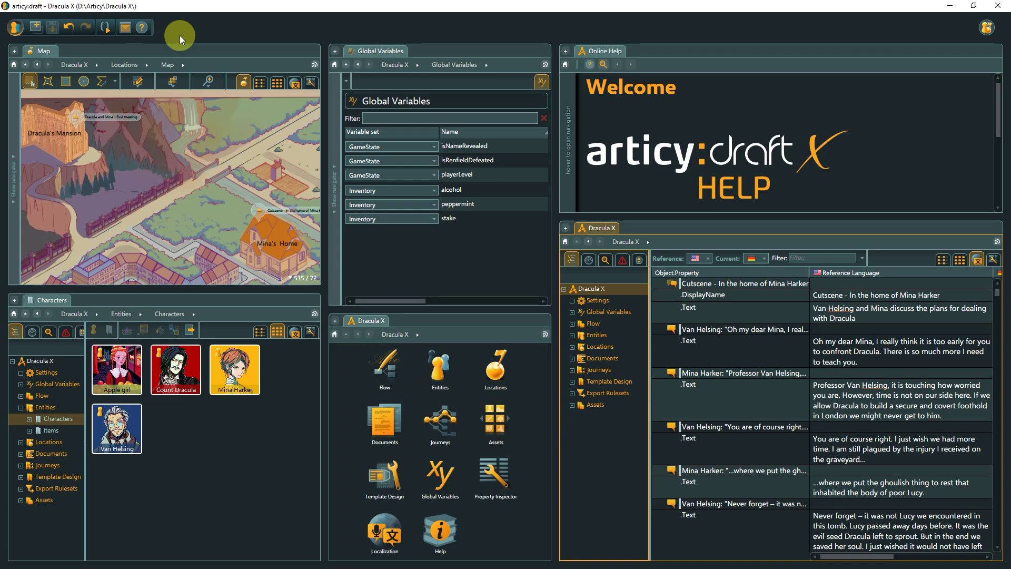
{"action": "left_click", "coordinate": [15, 27]}
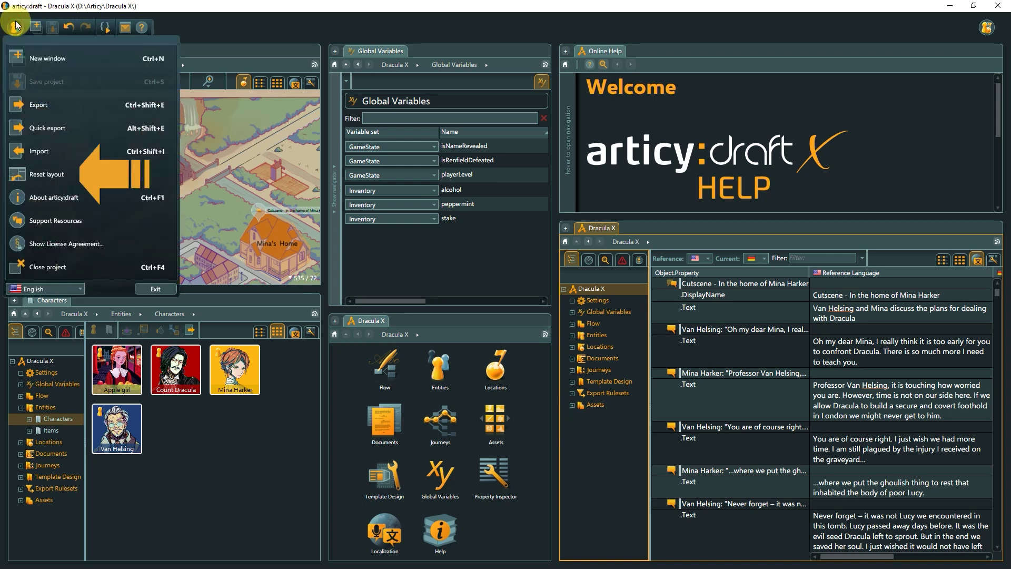
{"action": "left_click", "coordinate": [59, 175]}
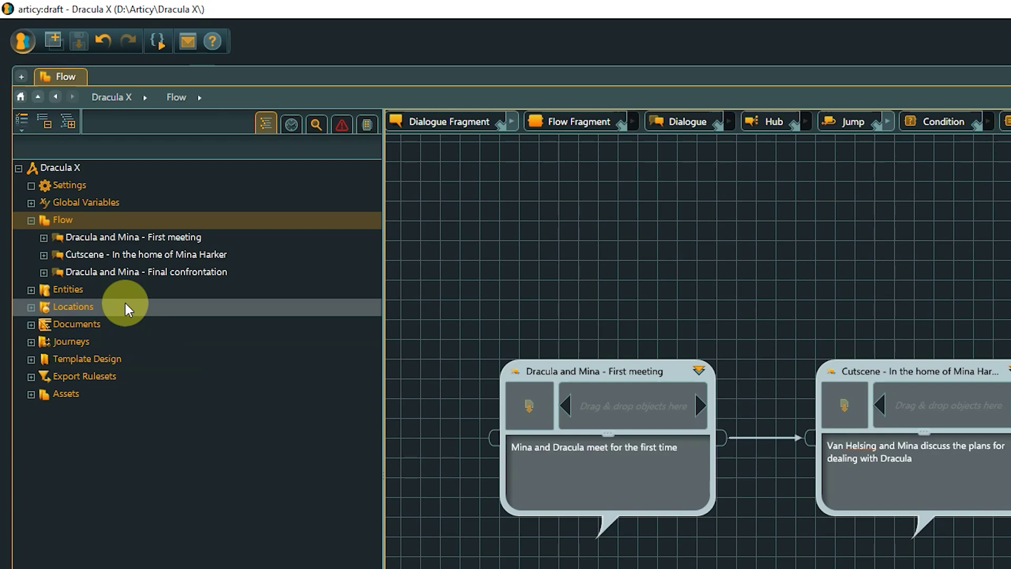
Expand Entities and Characters to list Apple girl, Count Dracula, Mina Harker and Van Helsing.
{"action": "left_click", "coordinate": [31, 289]}
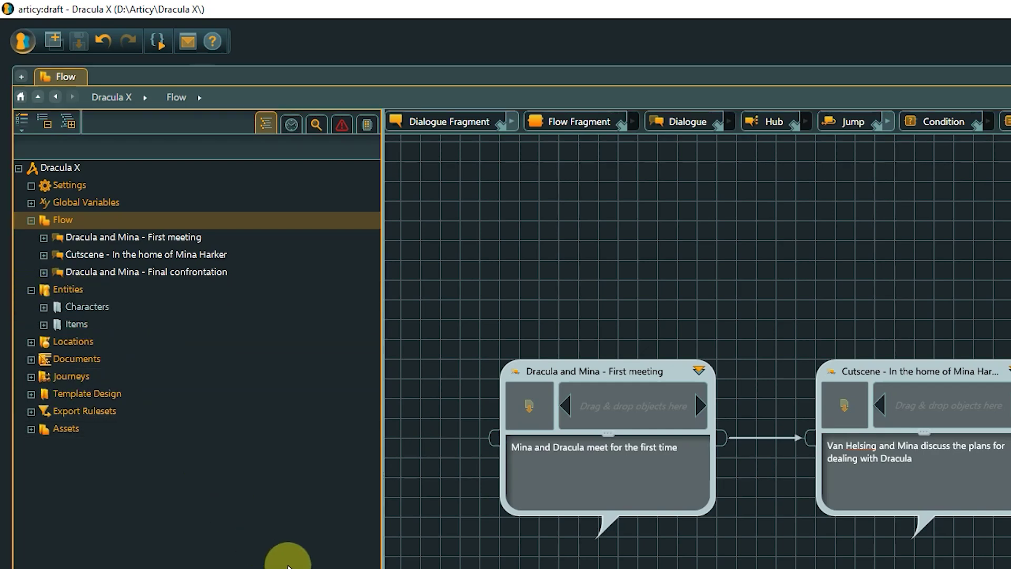
{"action": "left_click", "coordinate": [43, 307]}
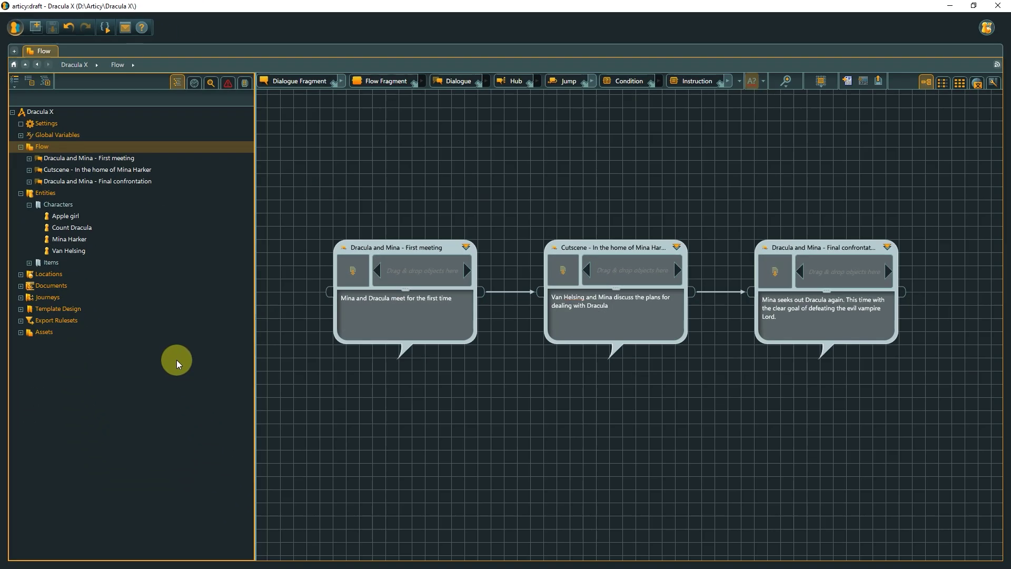
{"action": "mouse_move", "coordinate": [254, 361]}
{"action": "left_mouse_down"}
{"action": "mouse_move", "coordinate": [172, 345]}
{"action": "mouse_move", "coordinate": [221, 345]}
{"action": "mouse_move", "coordinate": [174, 344]}
{"action": "left_mouse_up"}
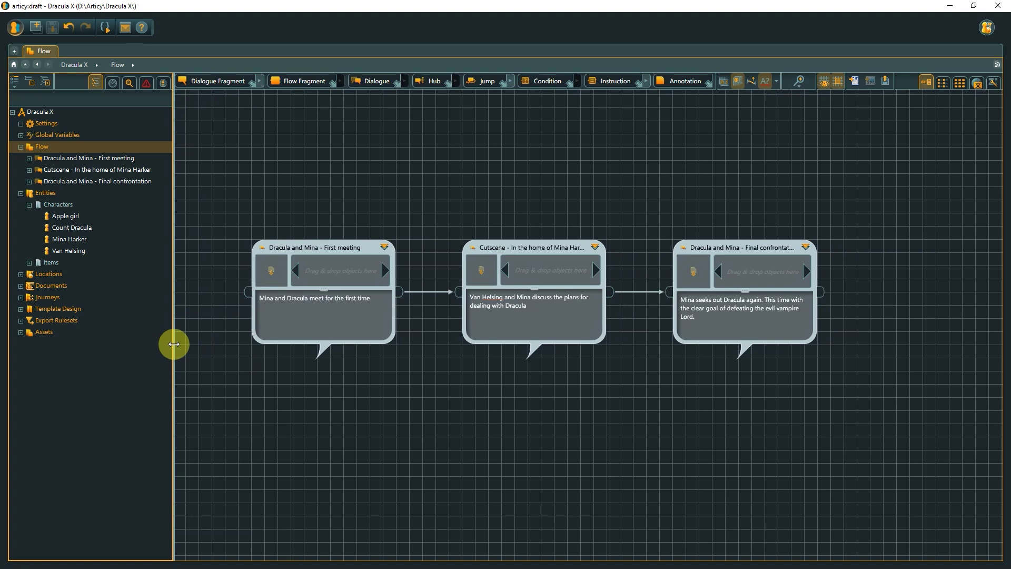
{"action": "left_click_drag", "start_coordinate": [174, 344], "coordinate": [12, 342]}
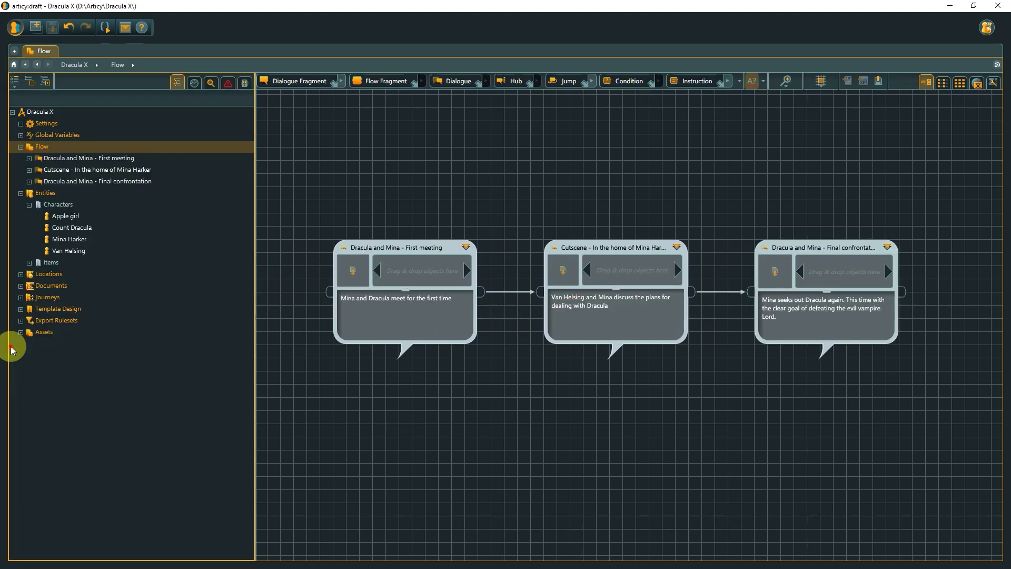
{"action": "left_click", "coordinate": [11, 348]}
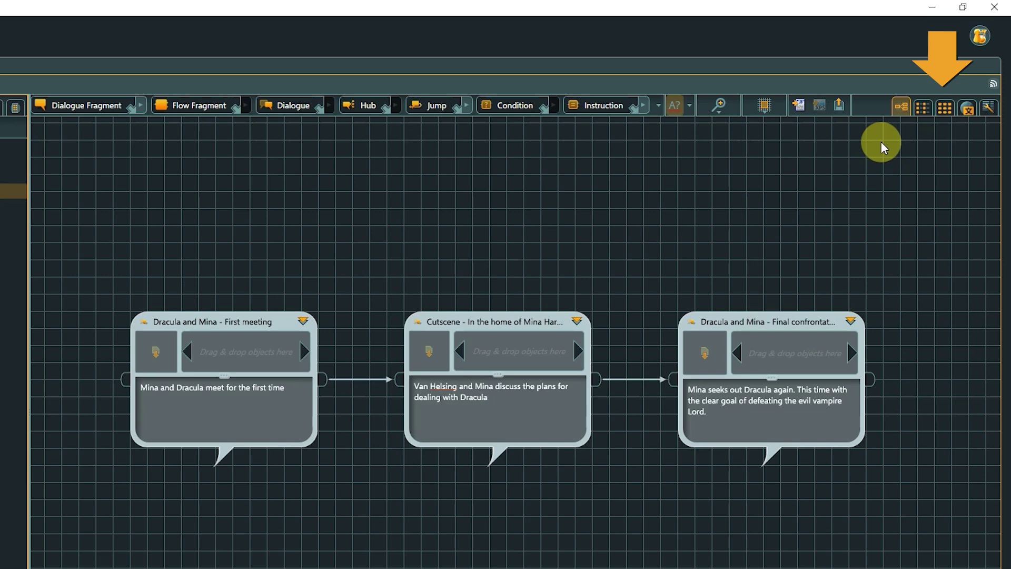
{"action": "left_click", "coordinate": [921, 109]}
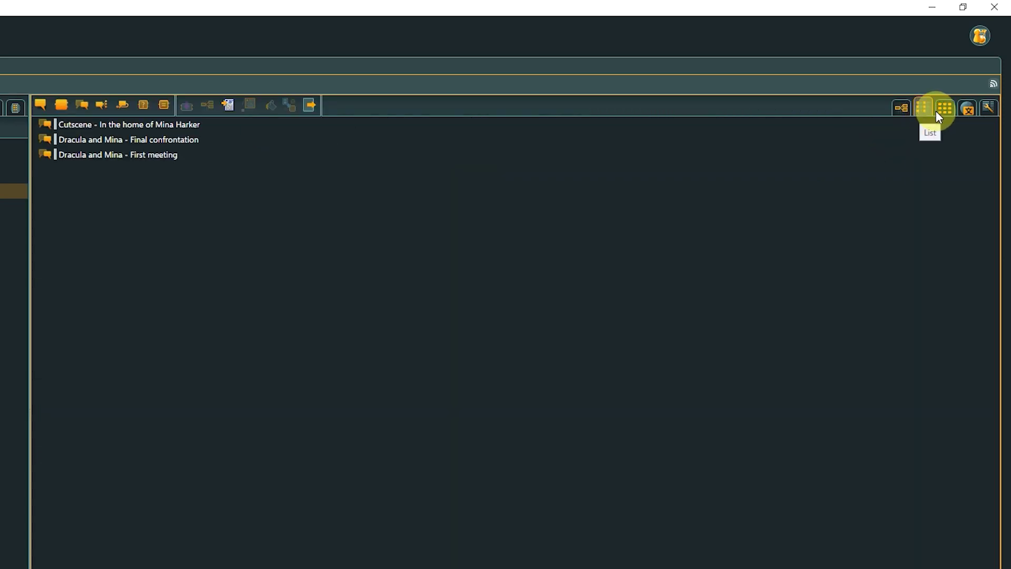
{"action": "left_click", "coordinate": [944, 111]}
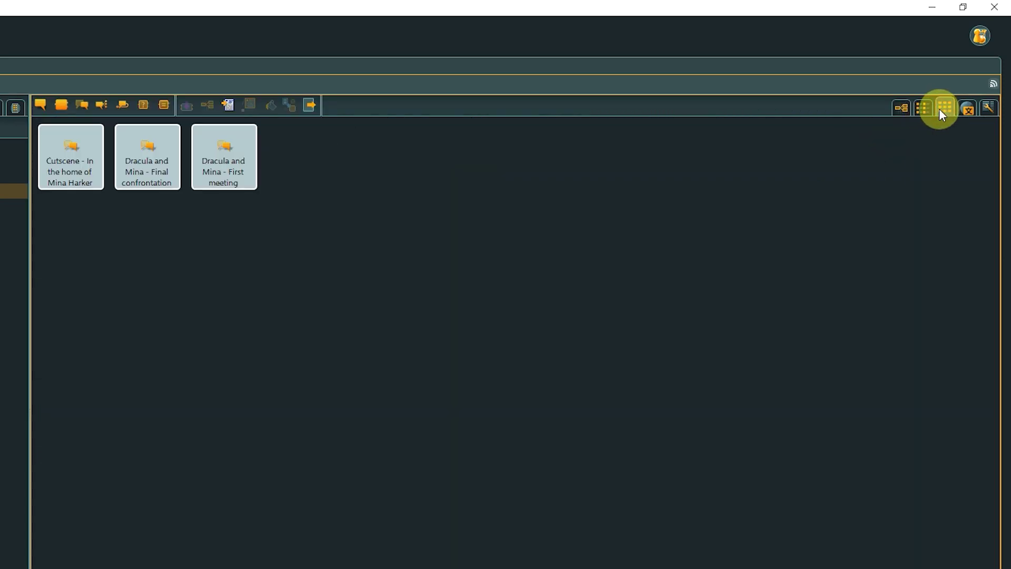
{"action": "left_click", "coordinate": [899, 109]}
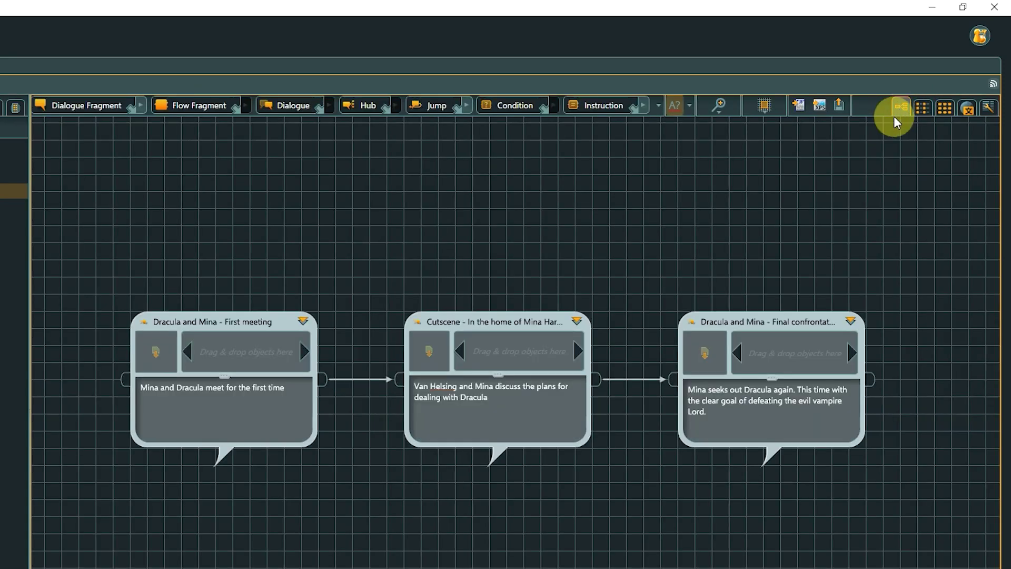